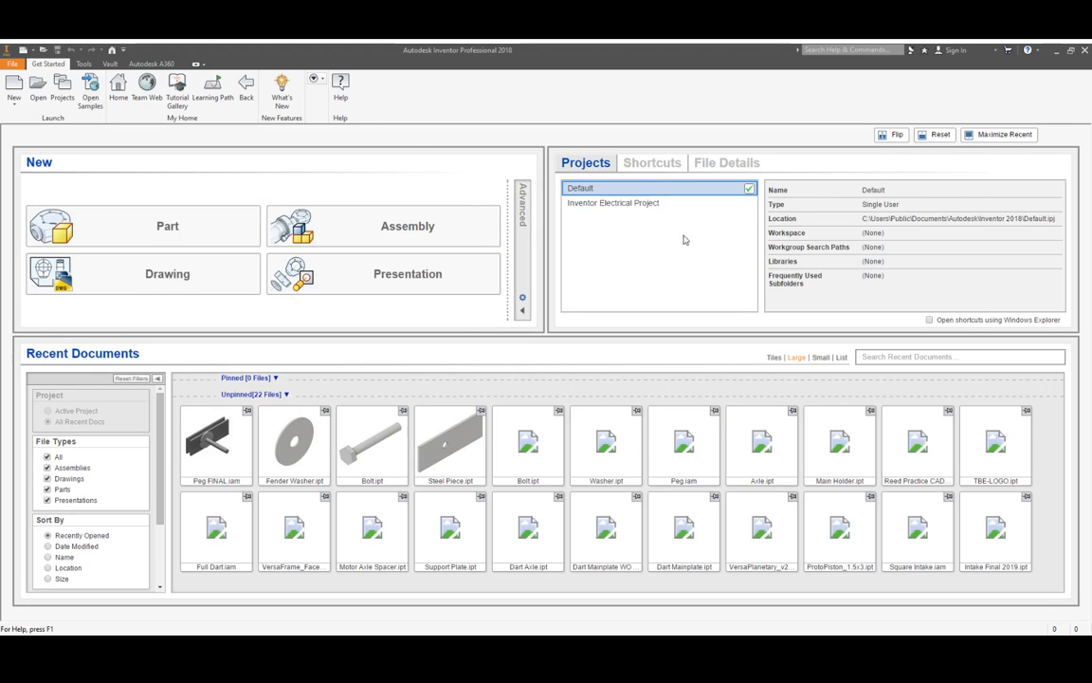
left_click(607, 203)
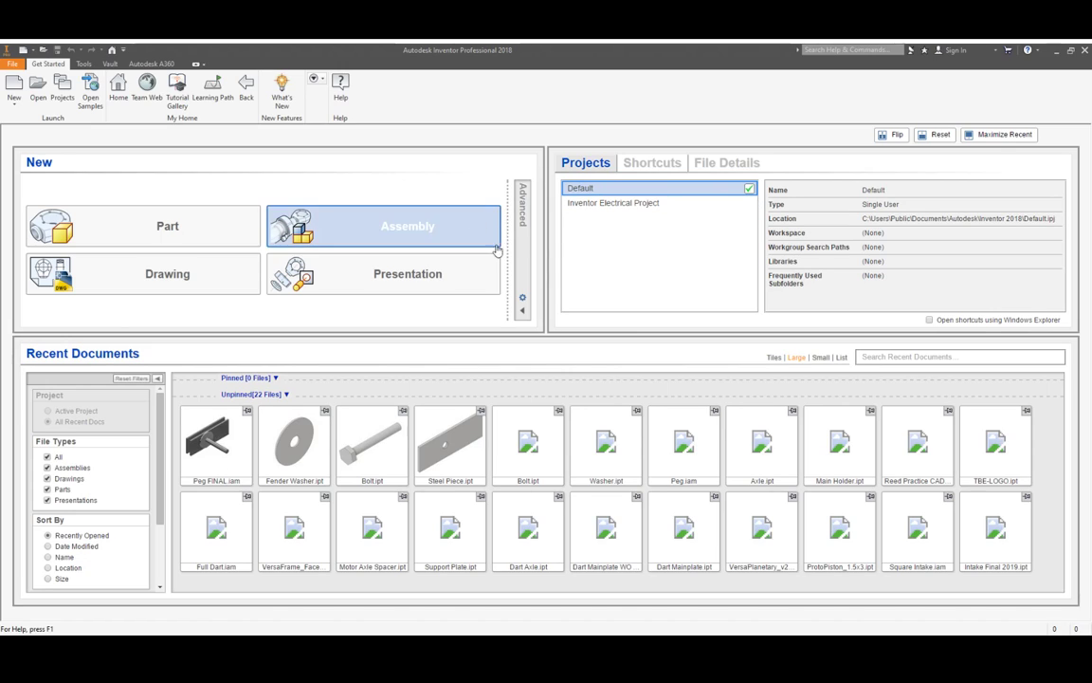
left_click(519, 296)
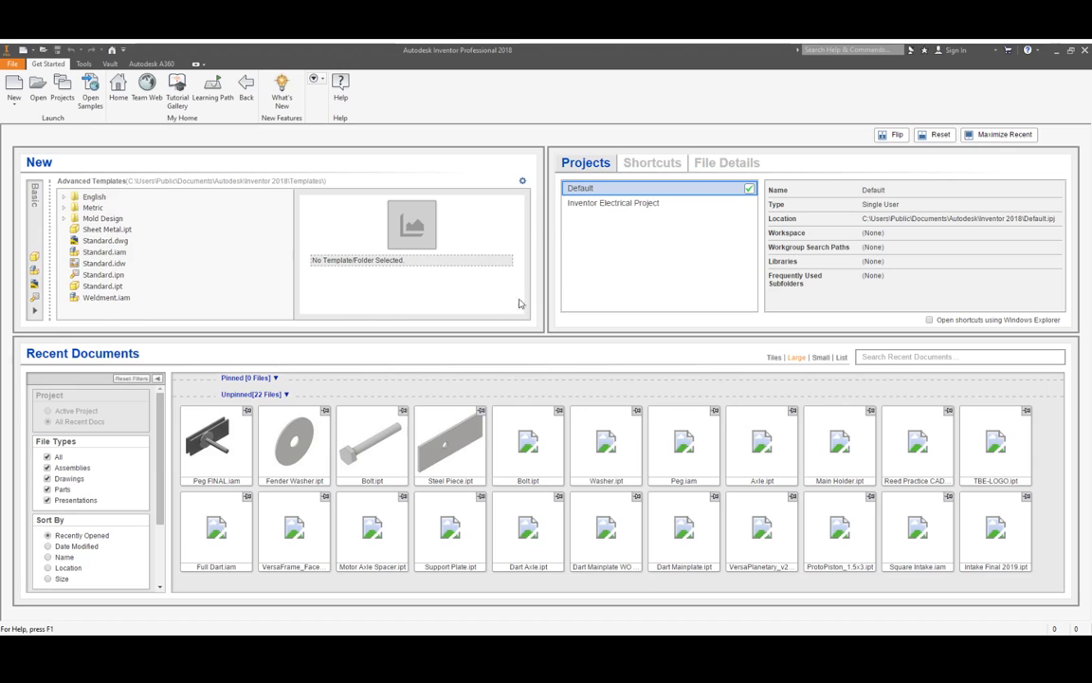
left_click(35, 282)
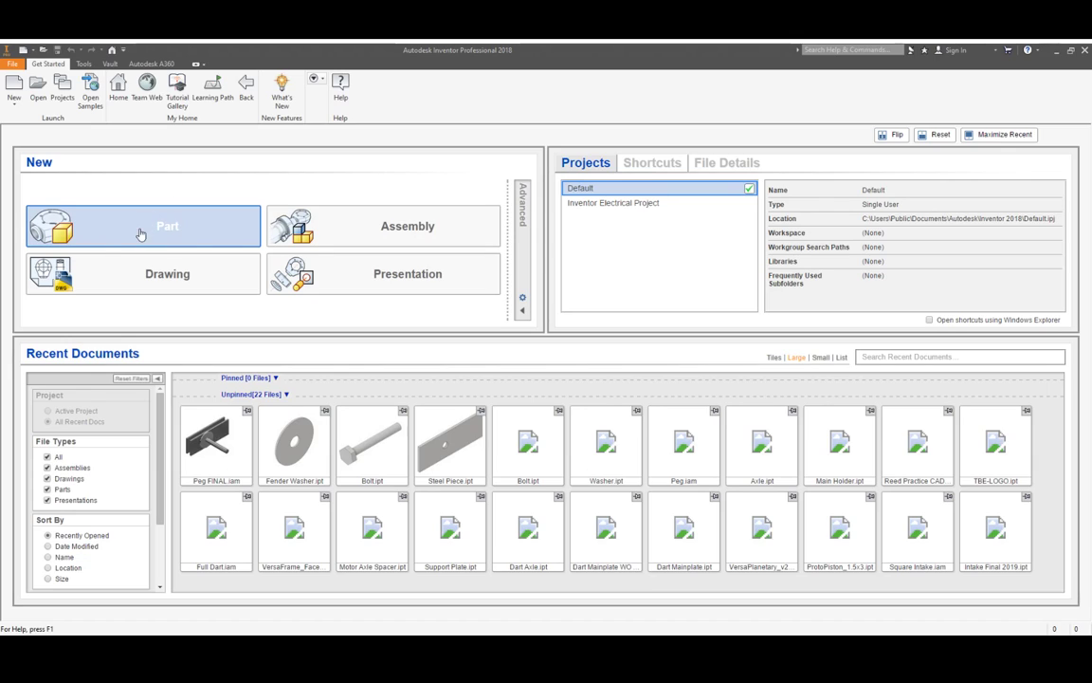
- Create a new part file and re-dock the model browser beside the graphics area
left_click(74, 233)
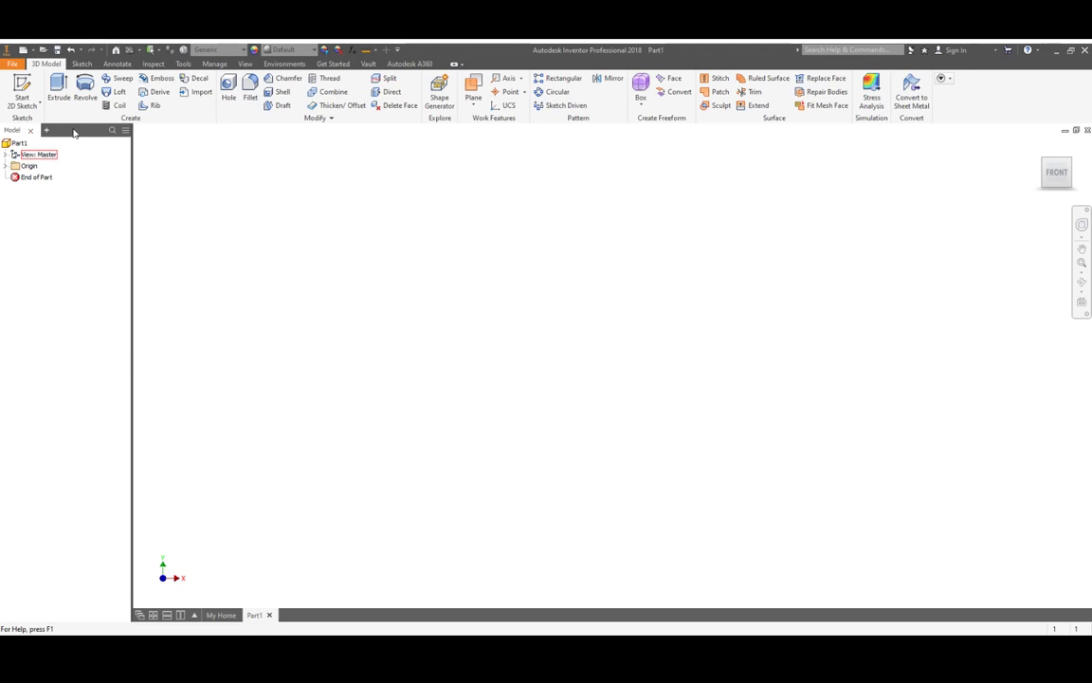
left_click_drag(92, 135, 133, 149)
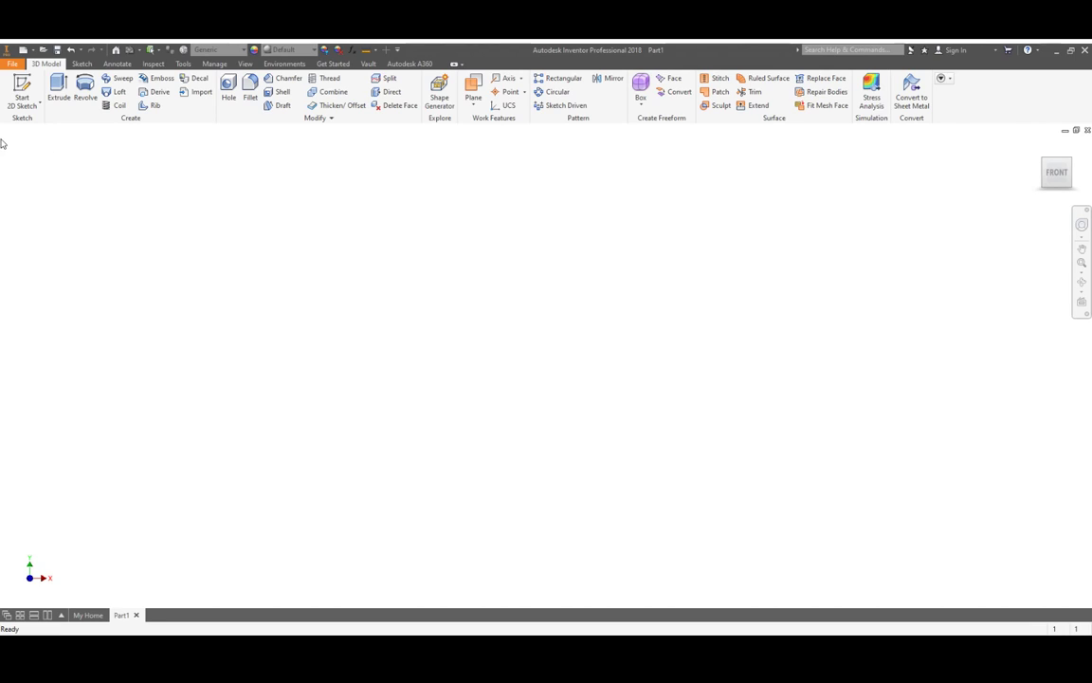
left_click_drag(2, 143, 93, 176)
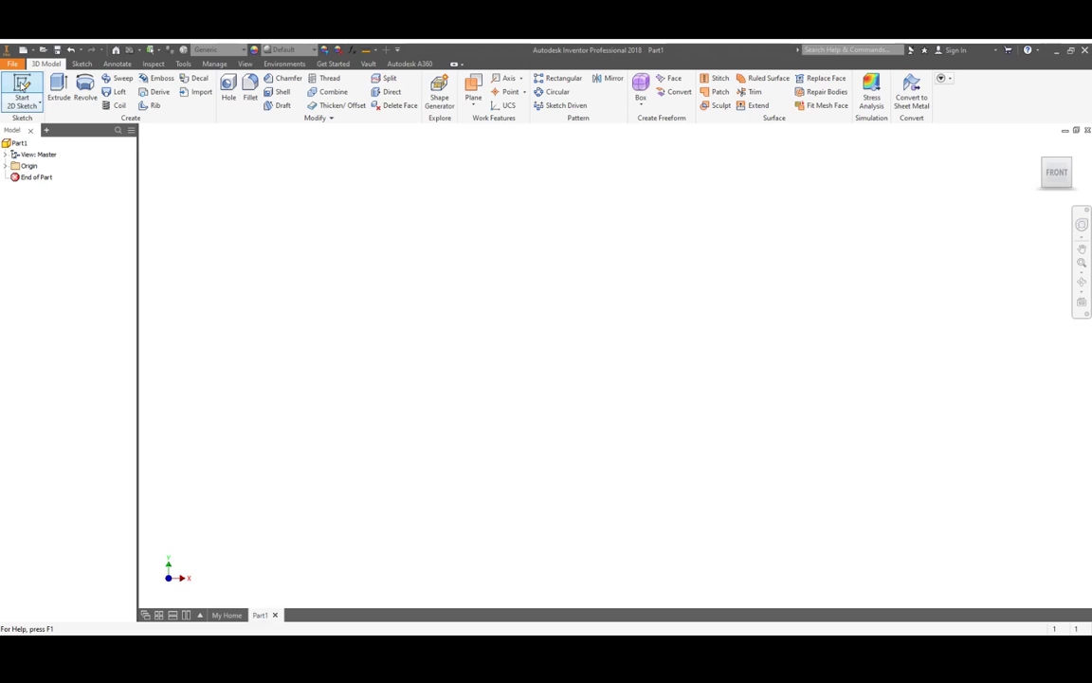
- Start a 2D sketch on the front XY plane and draw a rectangle about 0.97 in wide, up and left of the origin
left_click(21, 85)
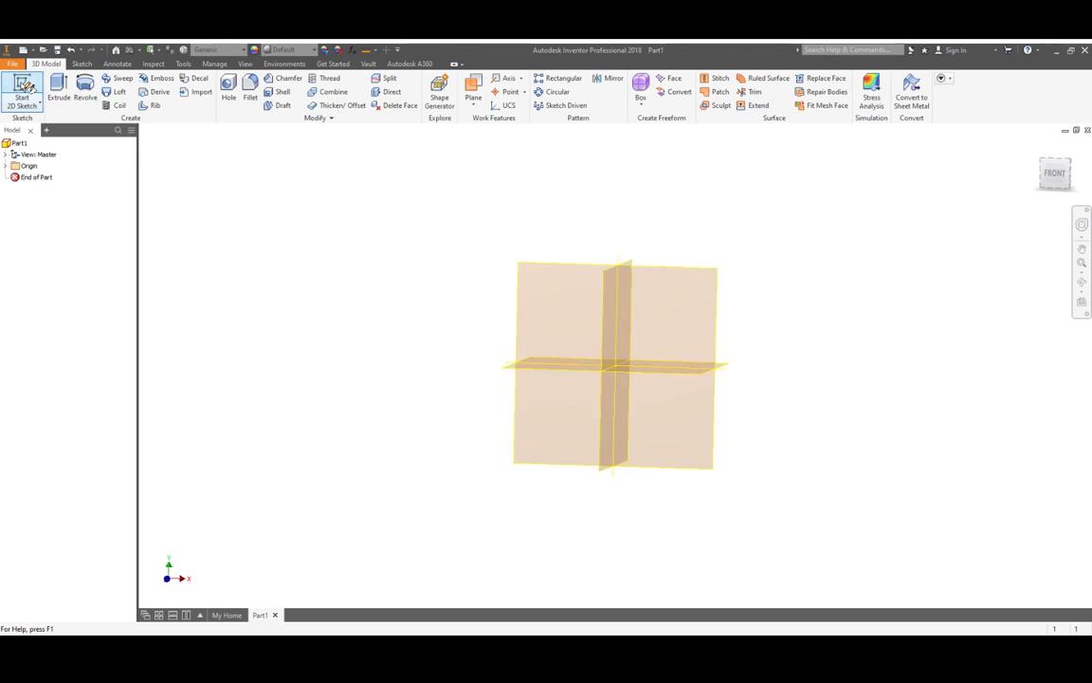
left_click(670, 304)
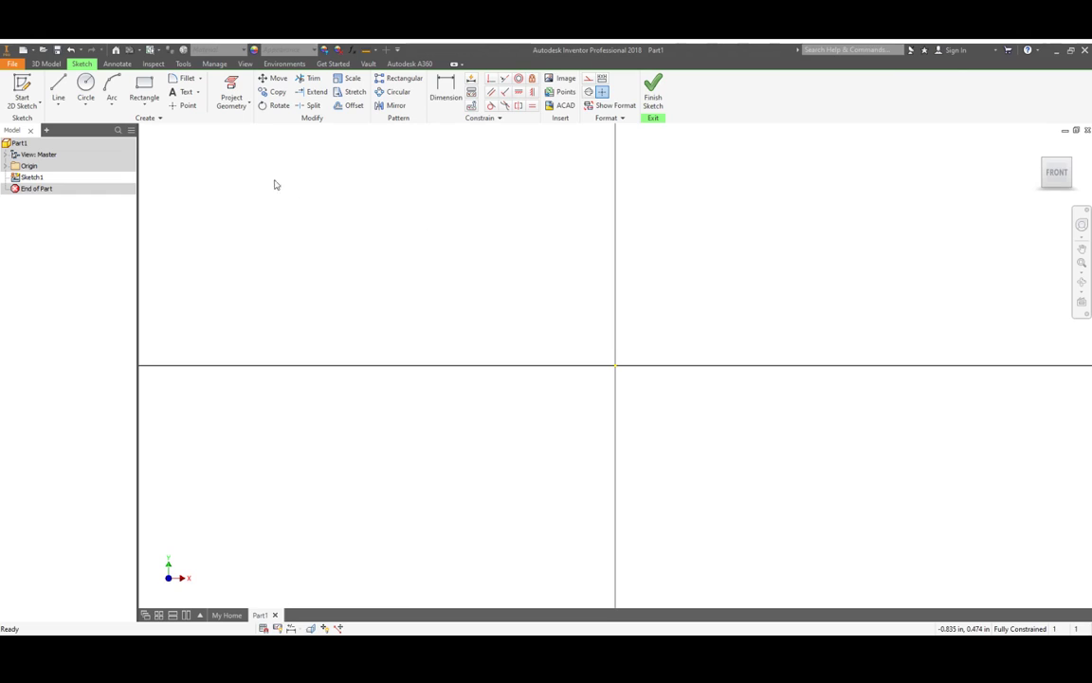
left_click(144, 89)
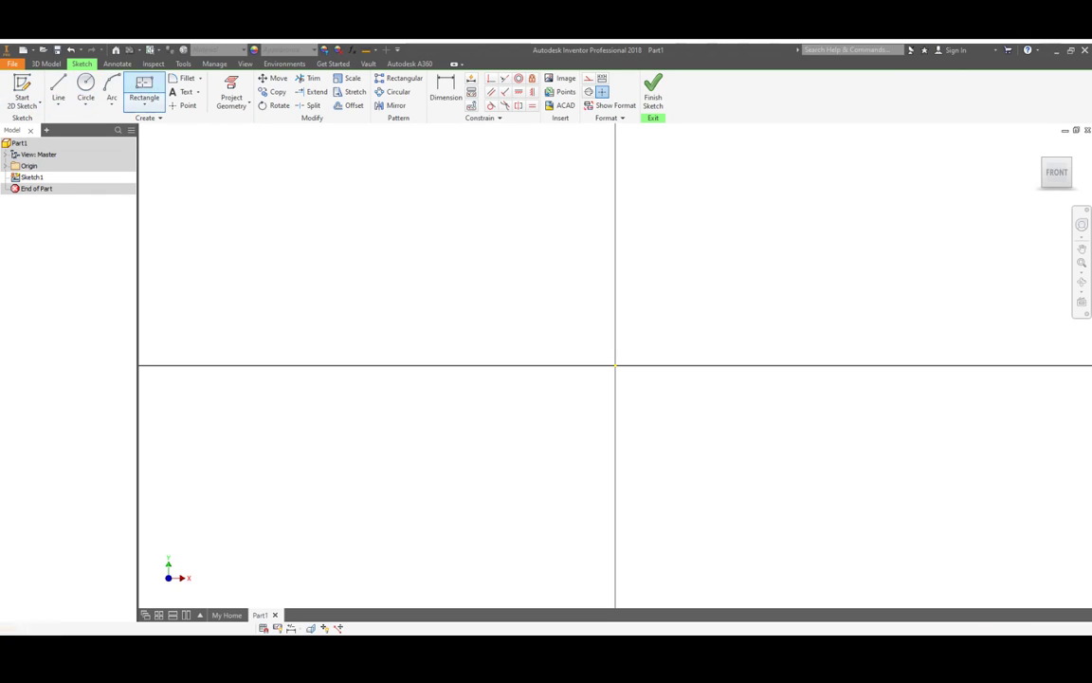
left_click(240, 177)
left_click(585, 334)
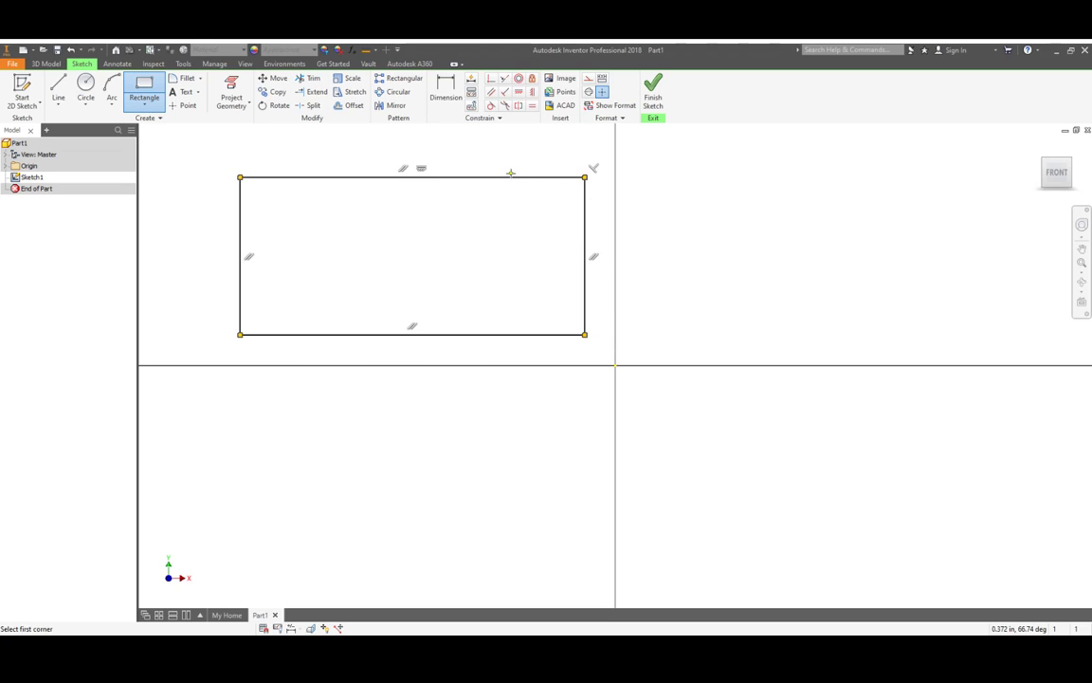
- Dimension the rectangle's upper edge and set its width to 2.25 in
left_click(447, 100)
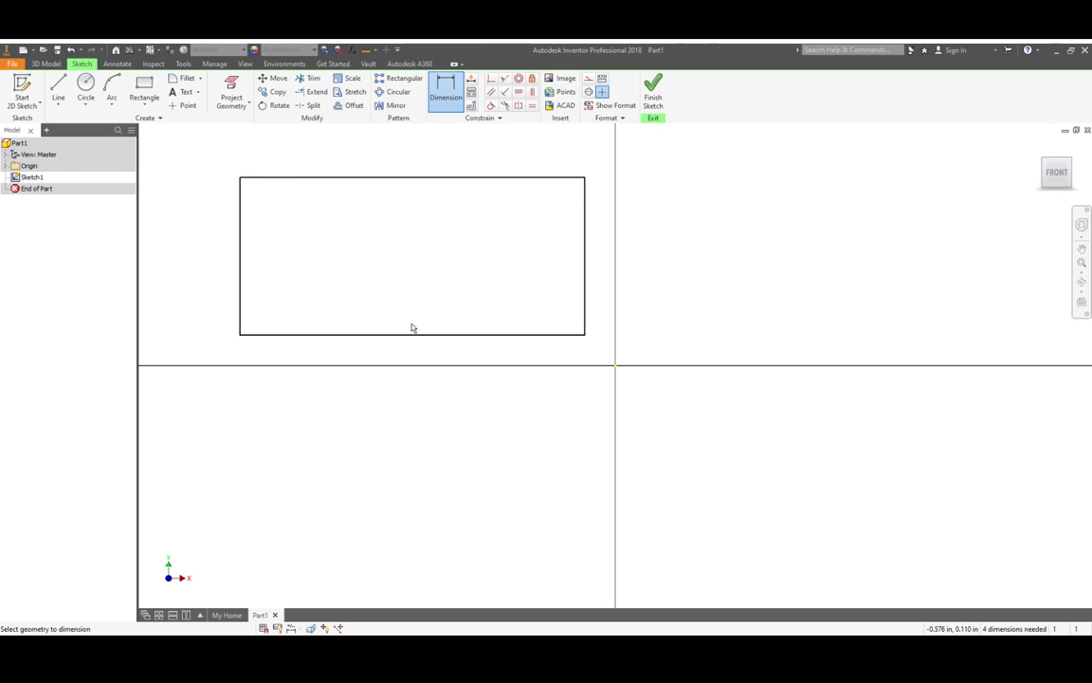
left_click(402, 183)
left_click(402, 168)
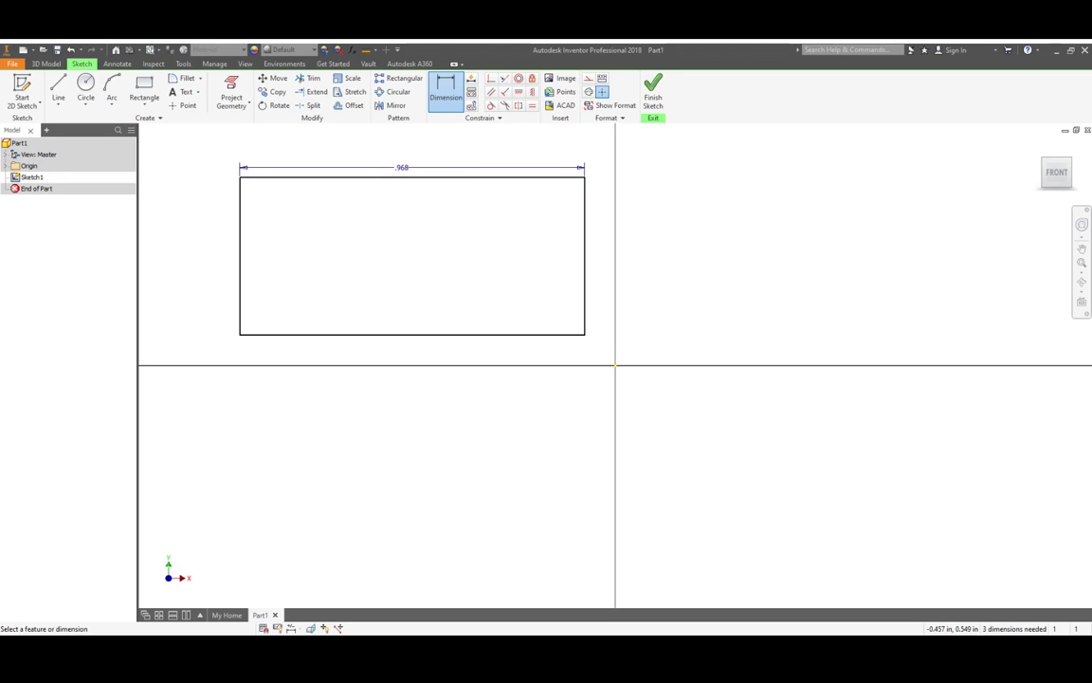
type("2.25")
key("Return")
- Dimension the rectangle's right edge to a height of 1.5 in and finish the sketch
scroll(572, 256, "up", 3)
middle_click_drag(572, 257, 639, 324)
left_click(629, 273)
left_click(645, 274)
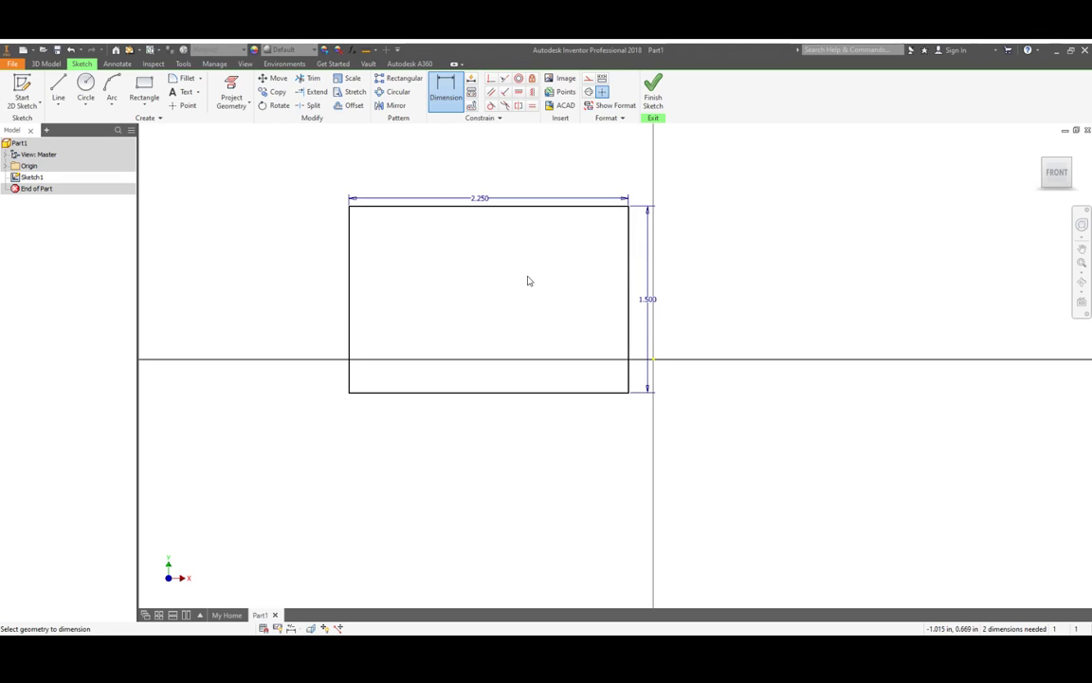
left_click(653, 95)
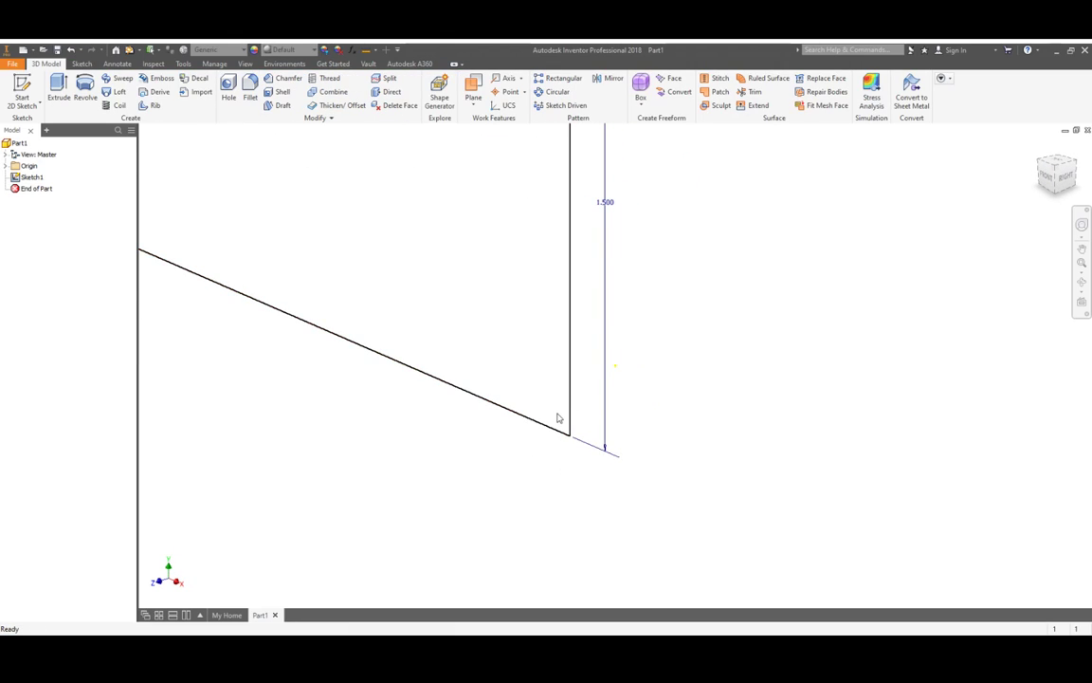
- Examine the dimensioned rectangle in the isometric view, both close up and as a whole
scroll(593, 356, "down", 3)
scroll(593, 356, "up", 3)
scroll(593, 355, "down", 3)
scroll(594, 354, "up", 4)
scroll(593, 354, "down", 3)
scroll(593, 354, "up", 3)
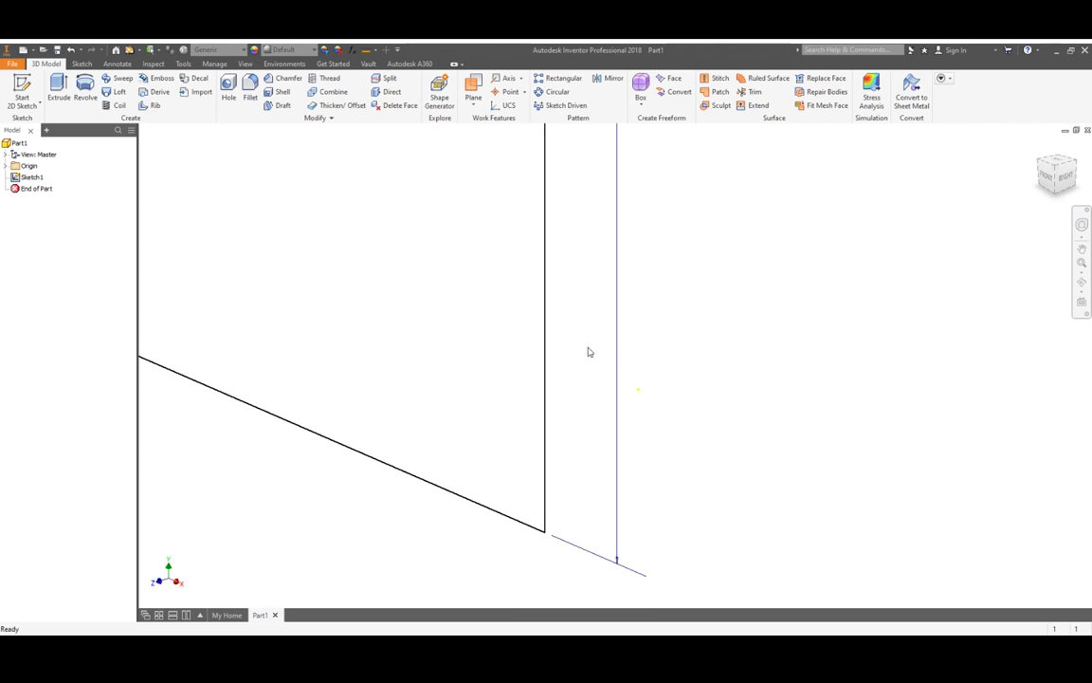
mouse_move(585, 349)
middle_mouse_down()
mouse_move(746, 380)
mouse_move(808, 499)
middle_mouse_up()
scroll(736, 390, "down", 4)
middle_click_drag(706, 394, 511, 458)
mouse_move(556, 402)
middle_mouse_down()
mouse_move(704, 352)
mouse_move(618, 388)
mouse_move(611, 517)
middle_mouse_up()
scroll(595, 415, "down", 3)
scroll(595, 415, "up", 5)
scroll(461, 278, "down", 3)
scroll(443, 292, "up", 5)
middle_click_drag(405, 228, 496, 288)
middle_click_drag(330, 160, 584, 419)
scroll(486, 306, "down", 2)
mouse_move(514, 319)
middle_mouse_down()
mouse_move(619, 434)
mouse_move(502, 334)
middle_mouse_up()
scroll(619, 434, "down", 4)
scroll(558, 389, "up", 6)
scroll(573, 391, "down", 2)
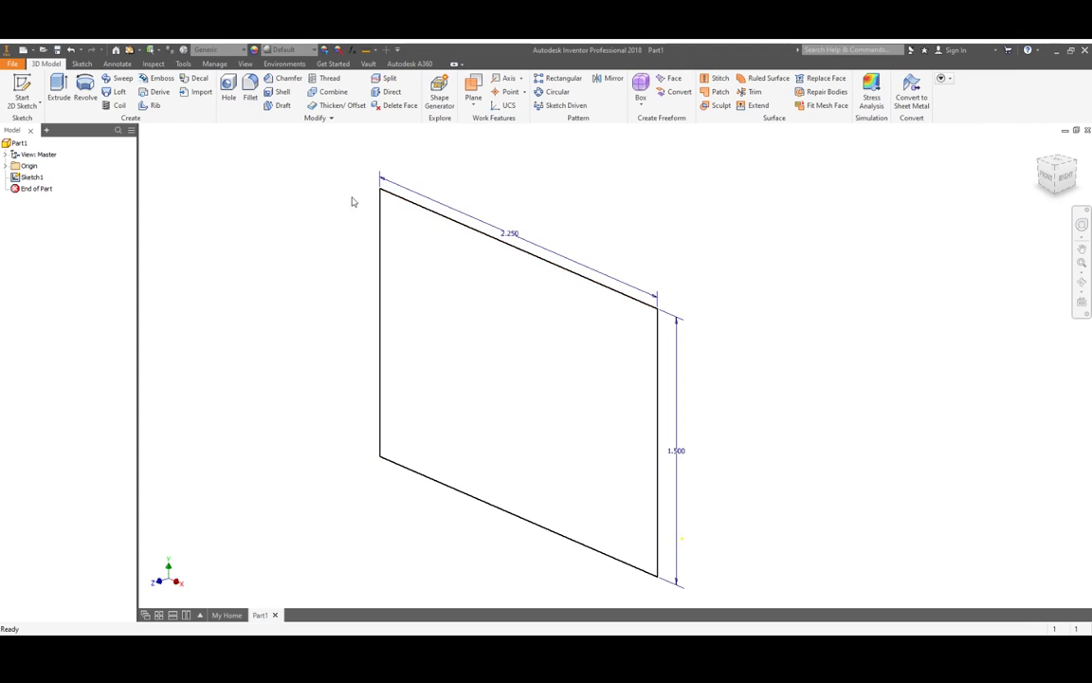
- Extrude the rectangle 0.75 in forward into a solid block
left_click(57, 85)
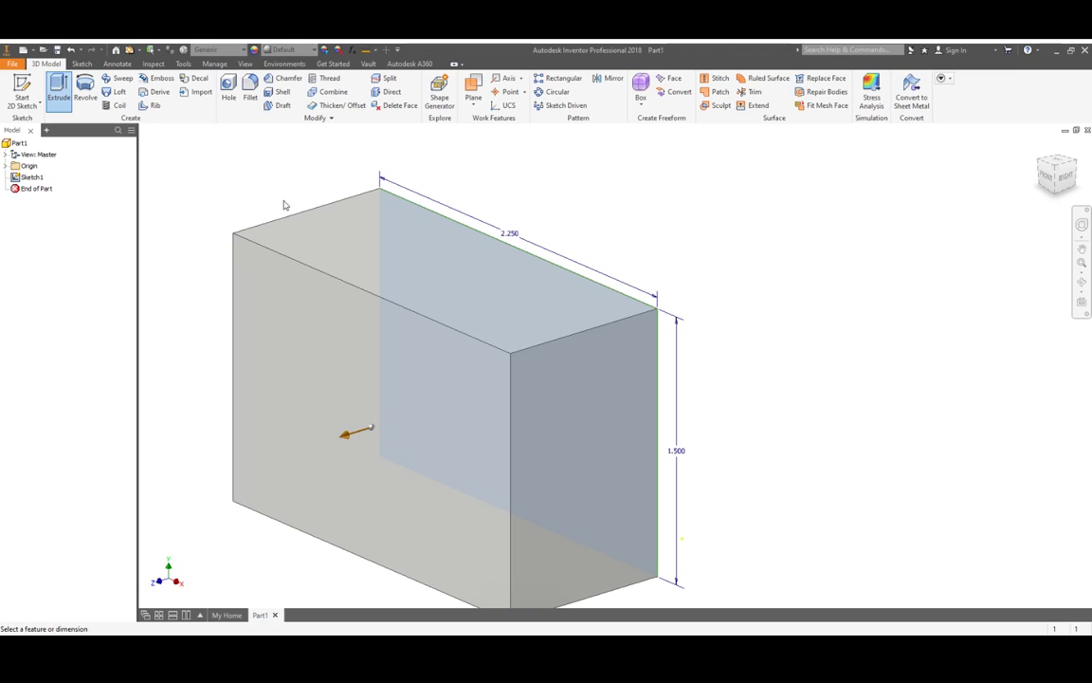
type(".7")
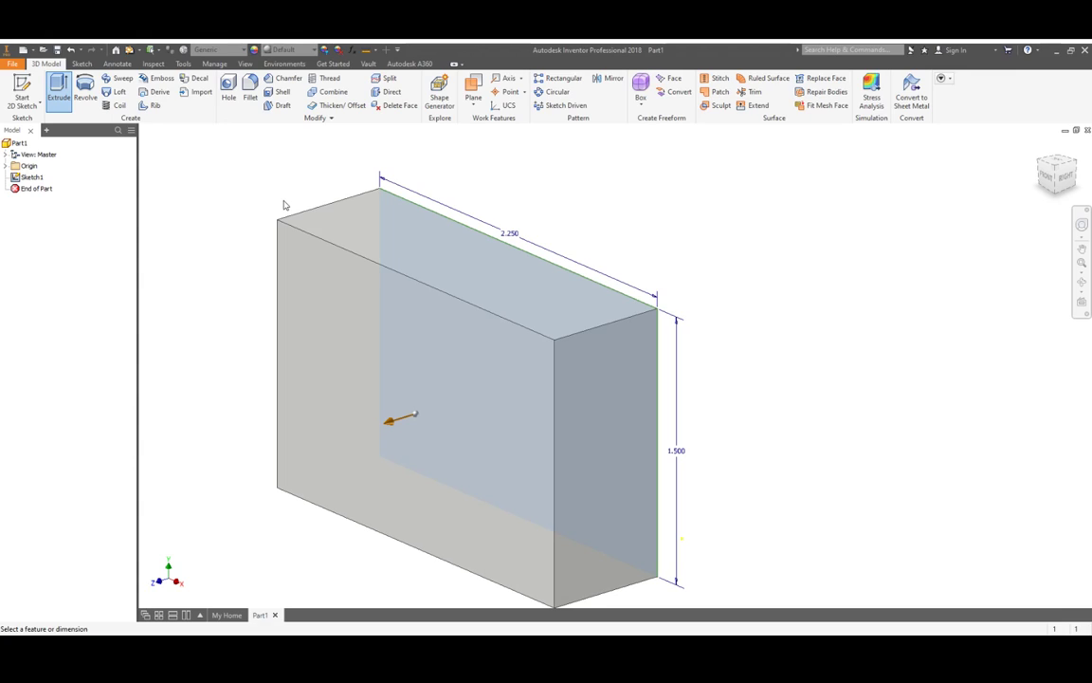
type("5")
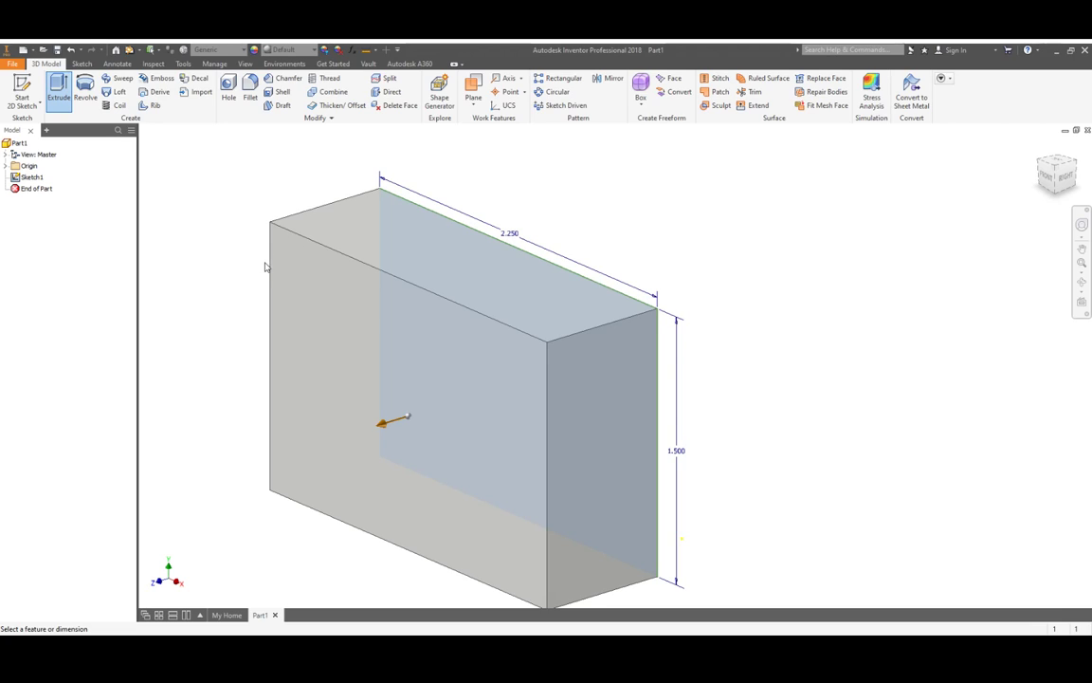
key("Return")
- Start a sketch on the block's front face and draw a rectangle about 0.71 in wide from its lower-left corner
scroll(666, 266, "up", 3)
middle_click_drag(677, 287, 765, 317)
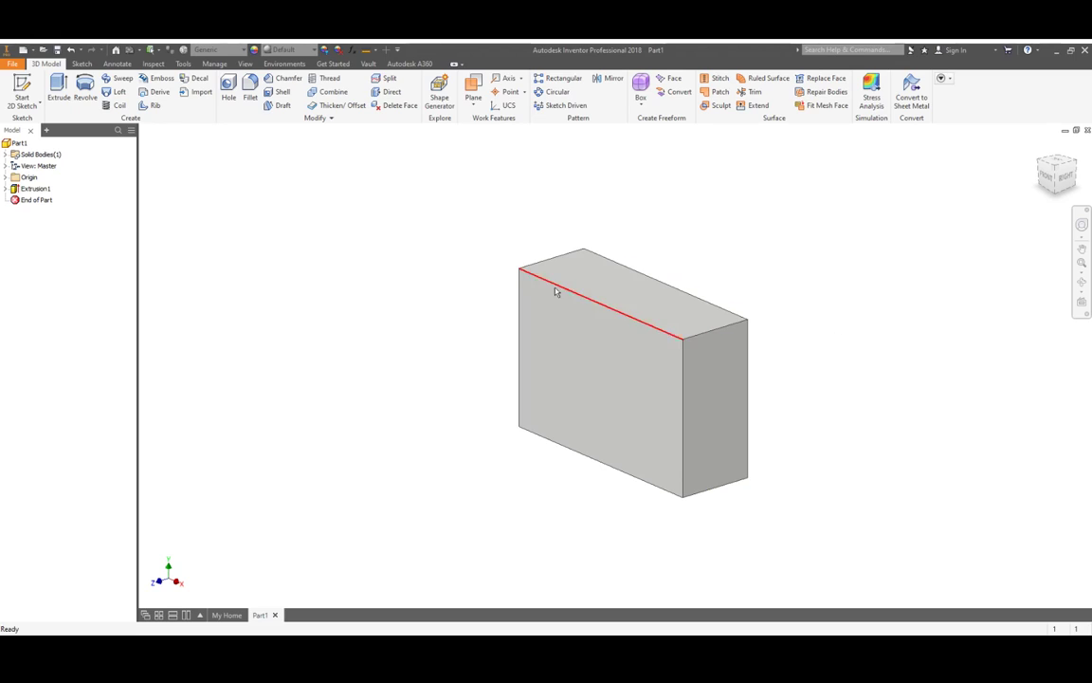
left_click(23, 86)
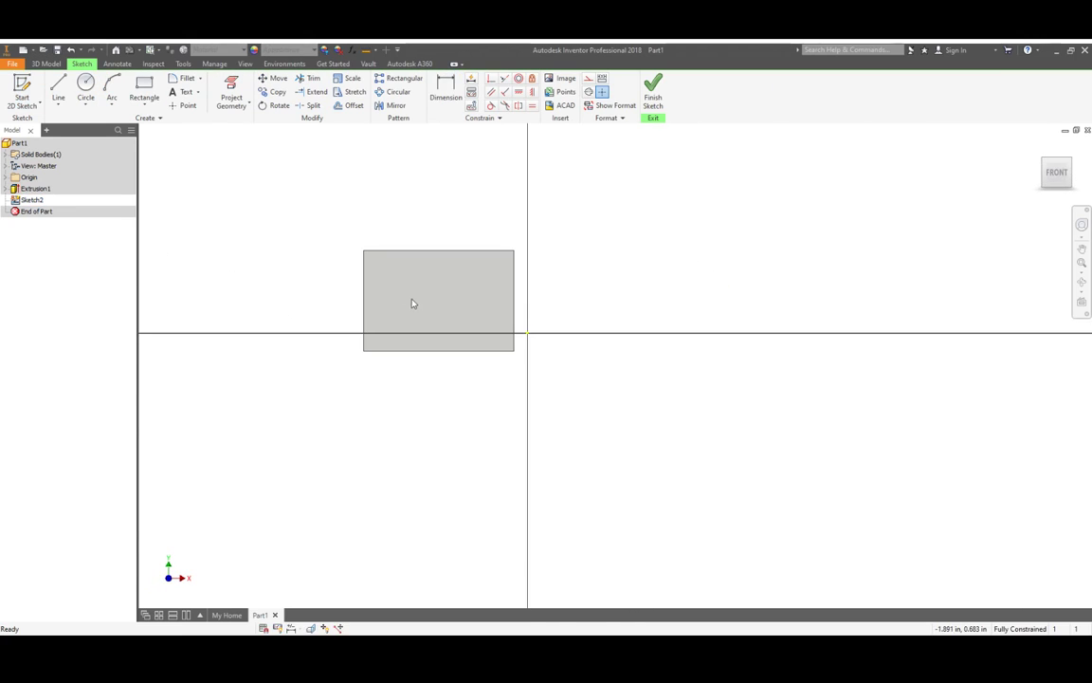
scroll(410, 301, "up", 5)
middle_click_drag(424, 307, 502, 371)
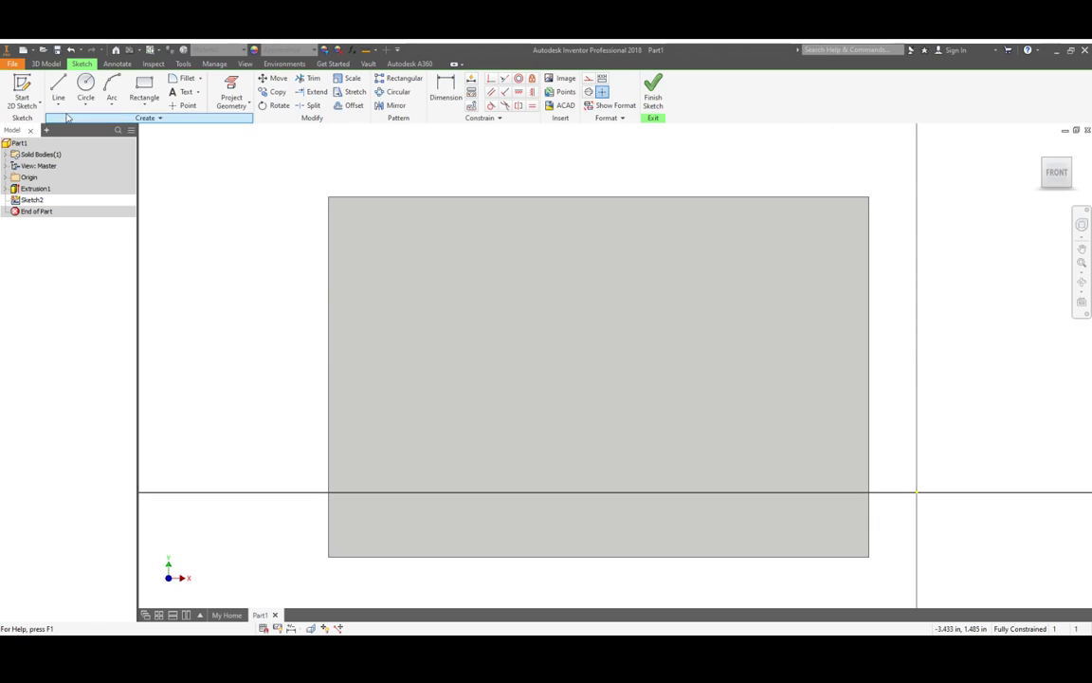
left_click(144, 90)
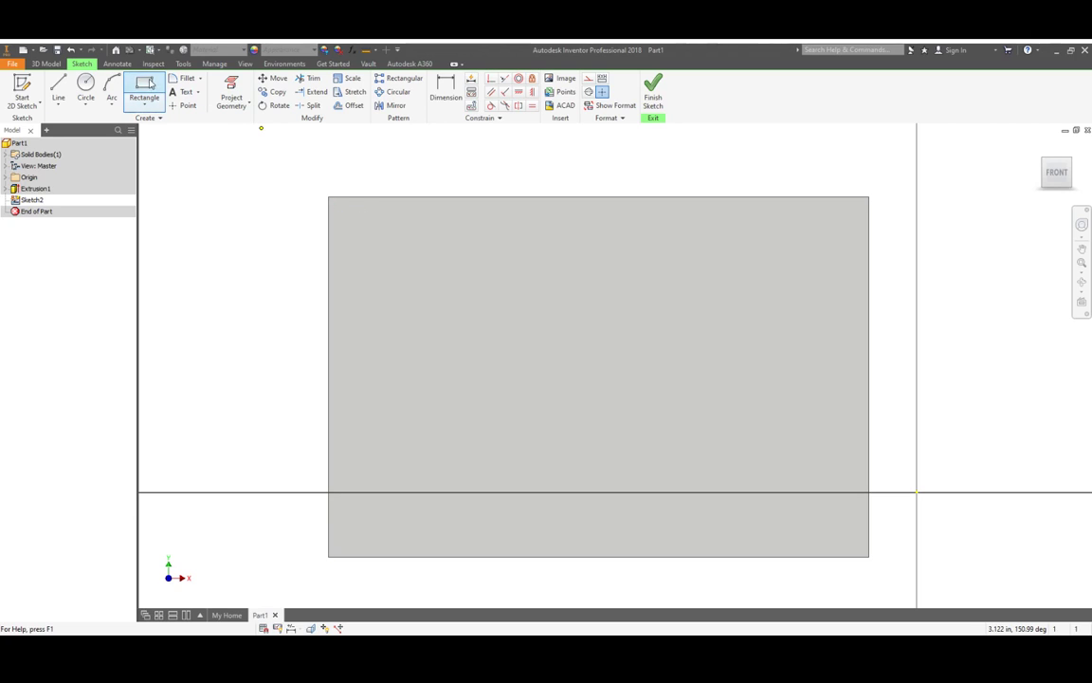
left_click(328, 557)
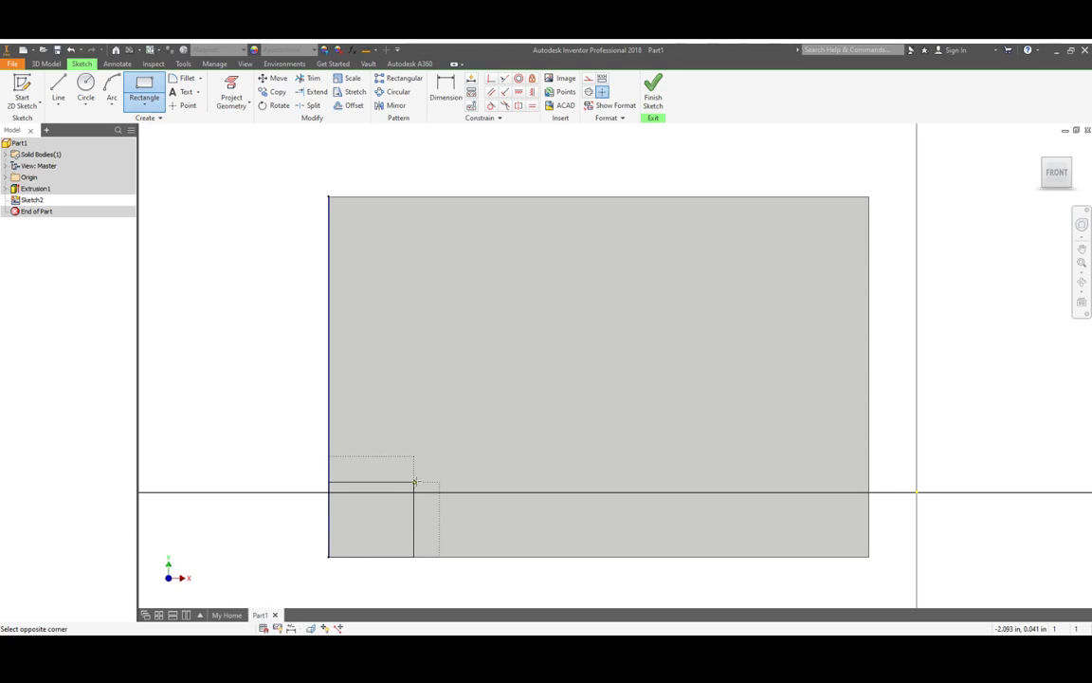
left_click(498, 384)
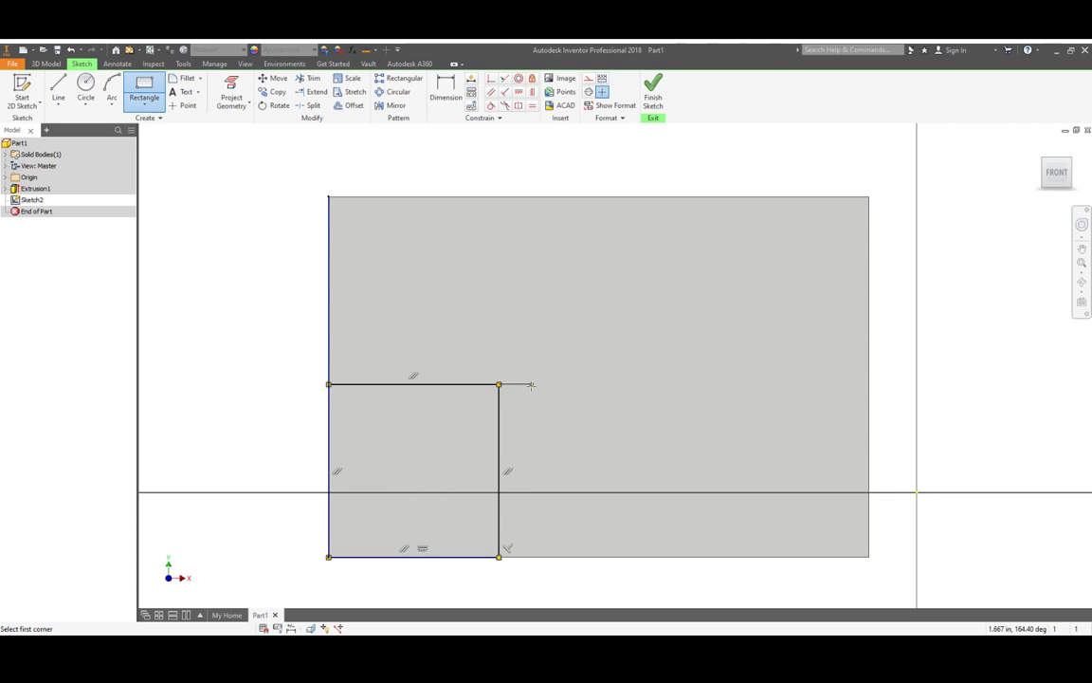
- Dimension the corner rectangle's width and height to 0.75 in each
left_click(445, 92)
left_click(419, 384)
left_click(445, 374)
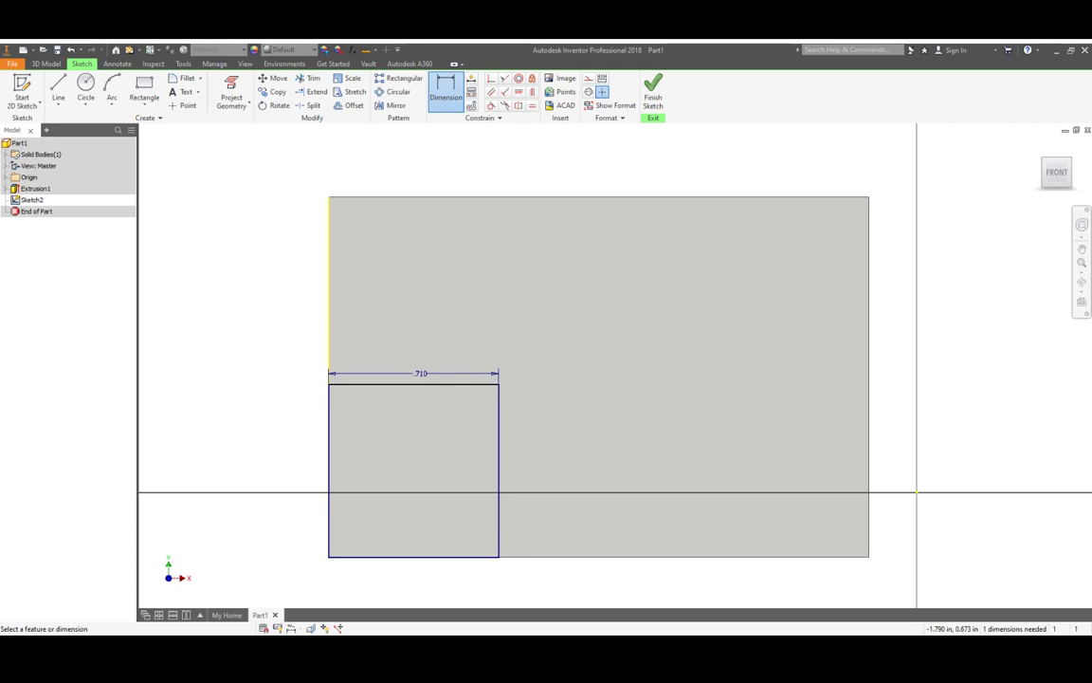
key("Return")
left_click(510, 451)
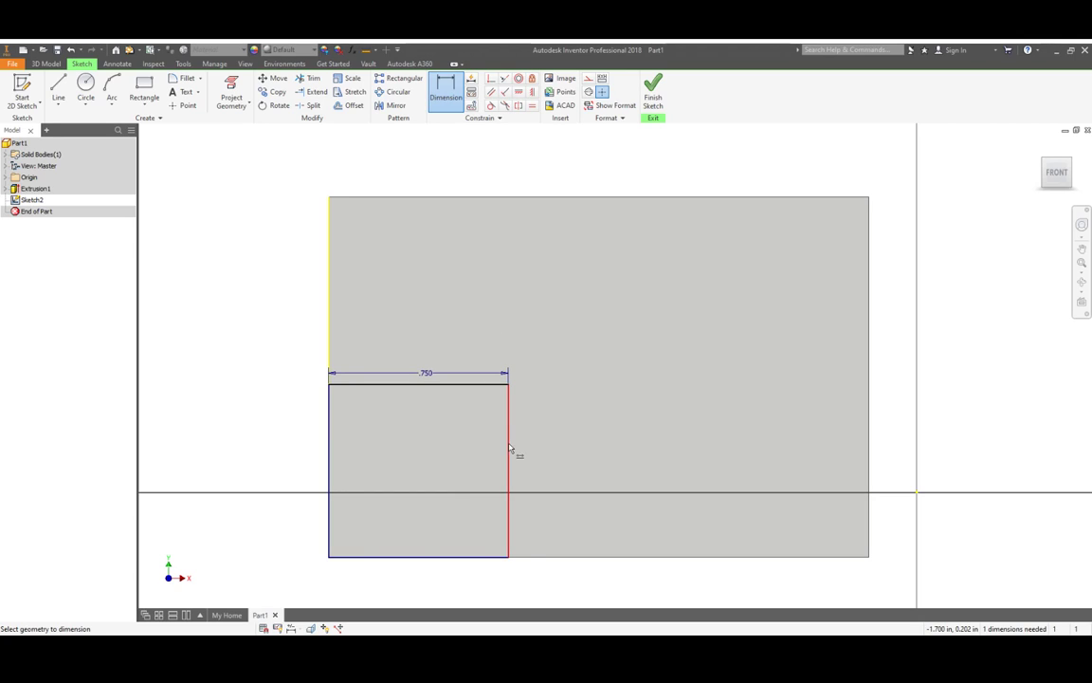
left_click(533, 442)
type(".75")
key("Return")
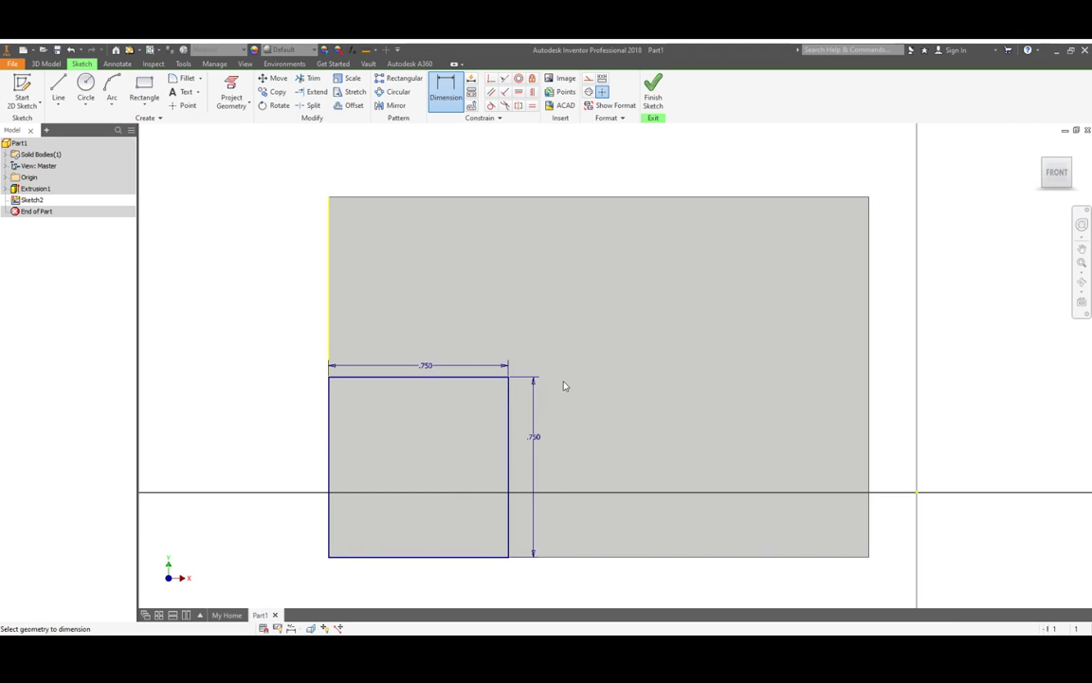
- Finish the sketch and extrude the corner square outward from the front face by the same depth as the block
left_click(653, 95)
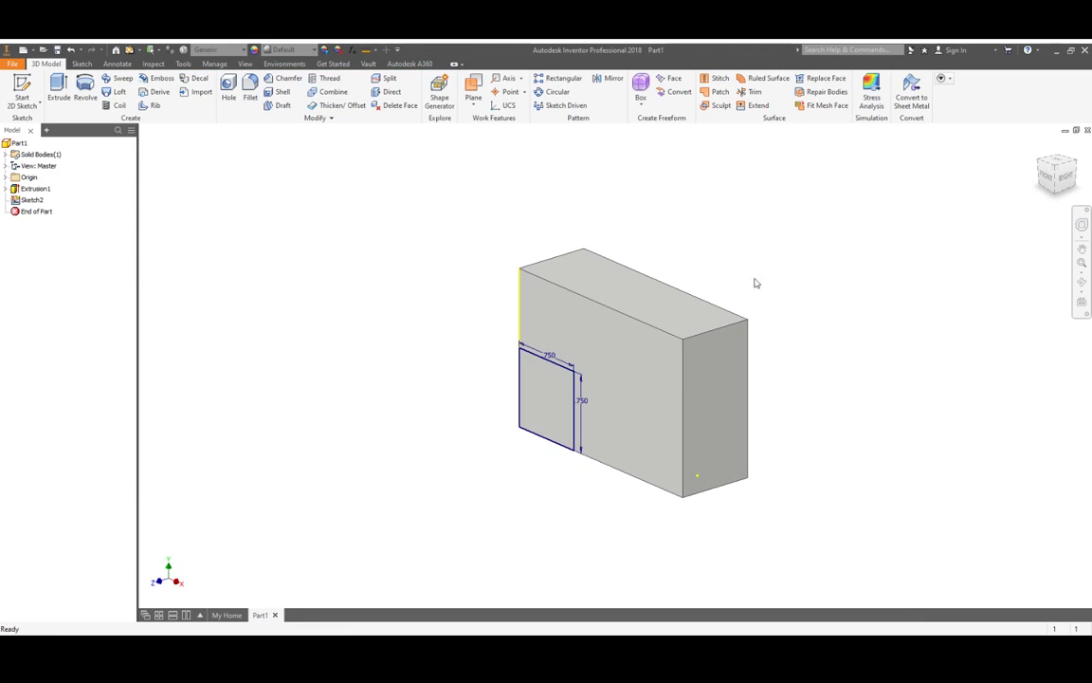
left_click(57, 90)
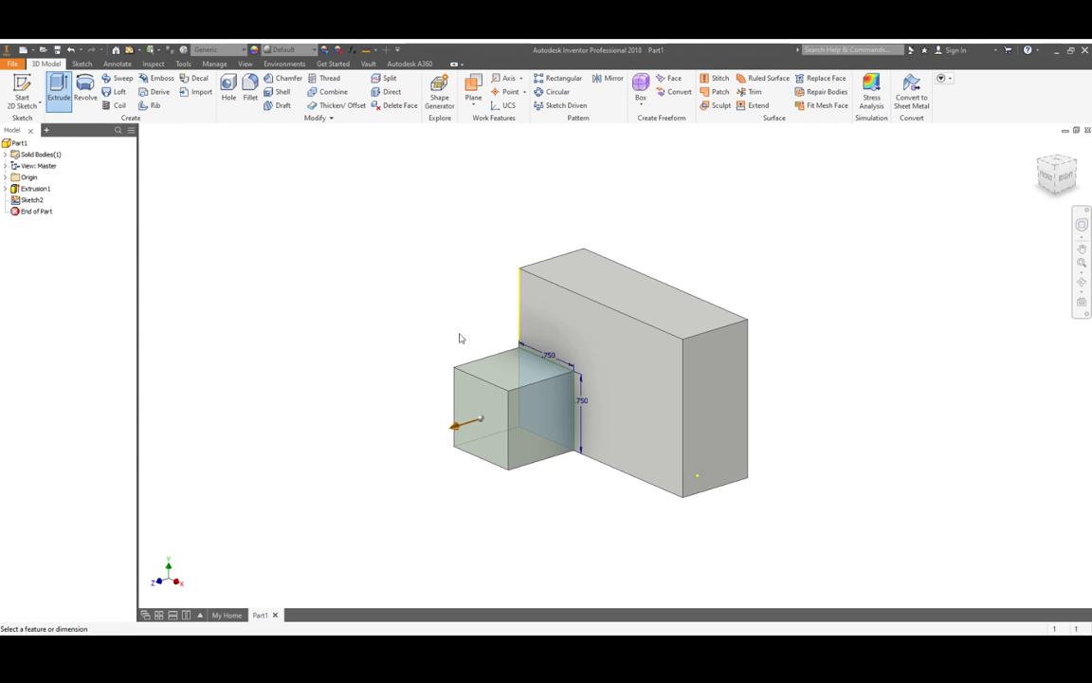
key("Return")
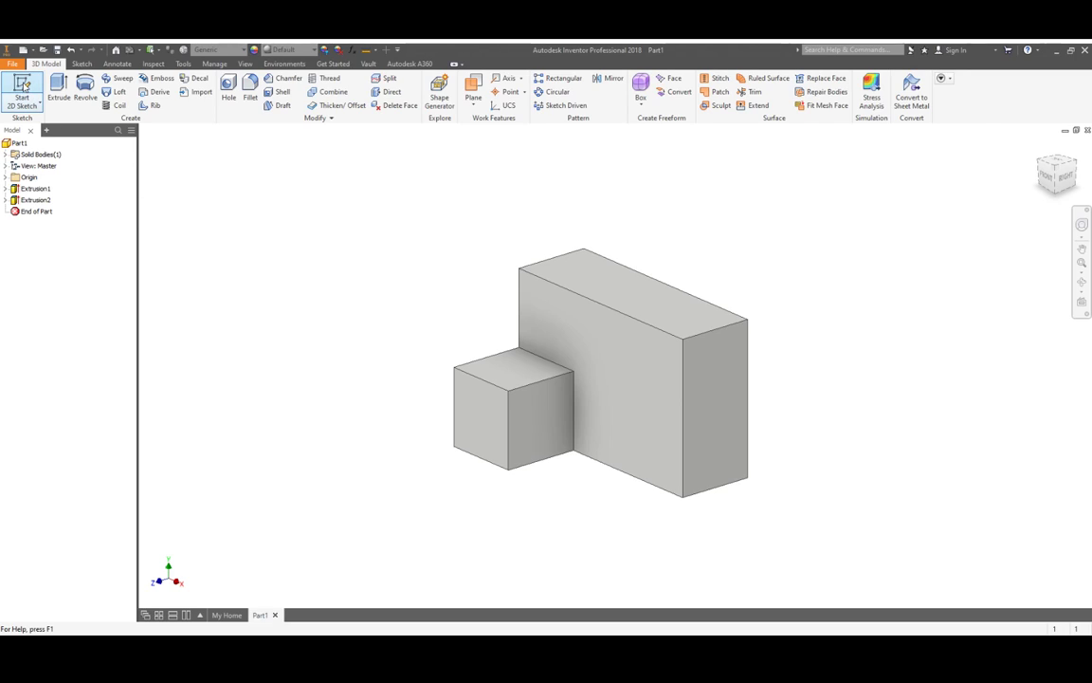
- Start a sketch on the block's front face and draw a small rectangle inward from its upper-right corner
left_click(23, 88)
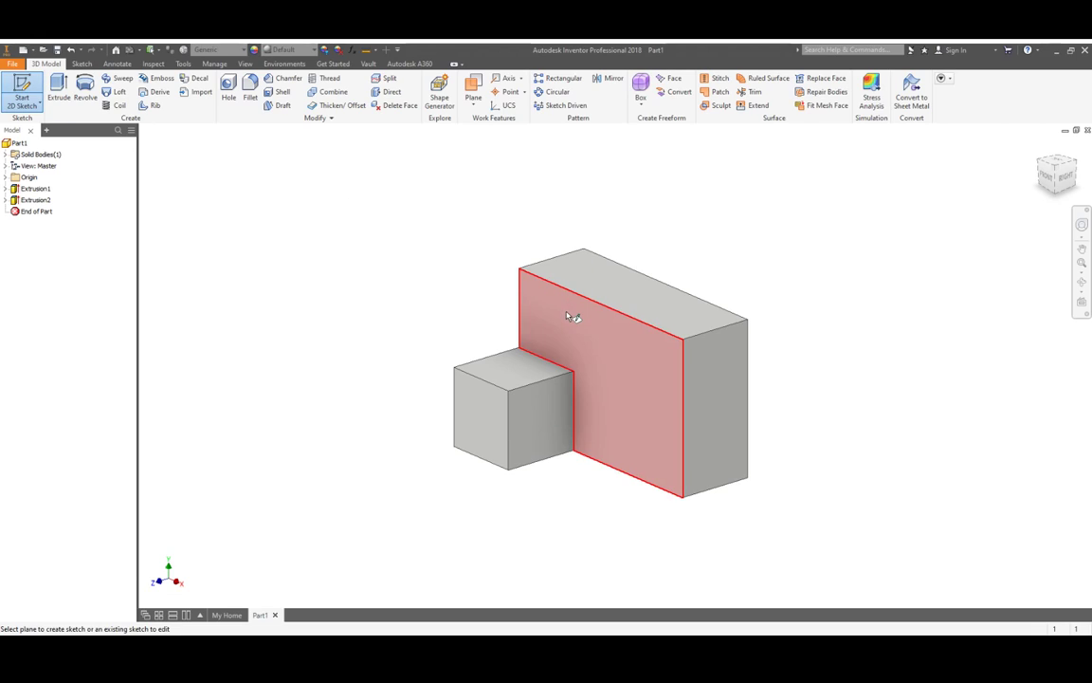
left_click(622, 353)
left_click(144, 90)
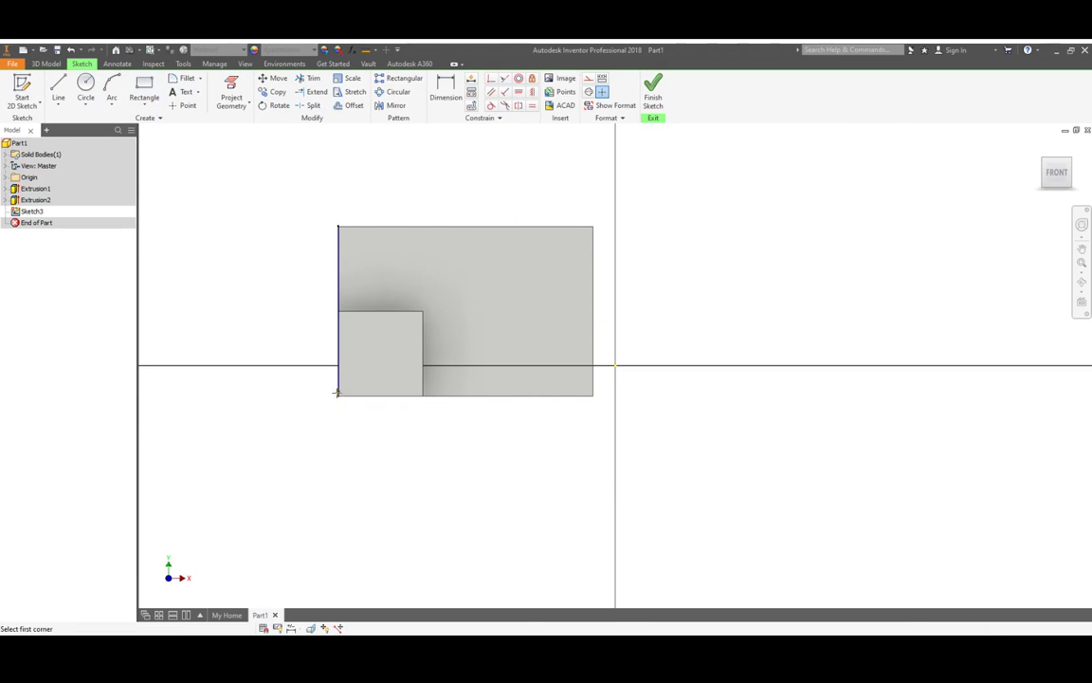
left_click(593, 226)
left_click(514, 306)
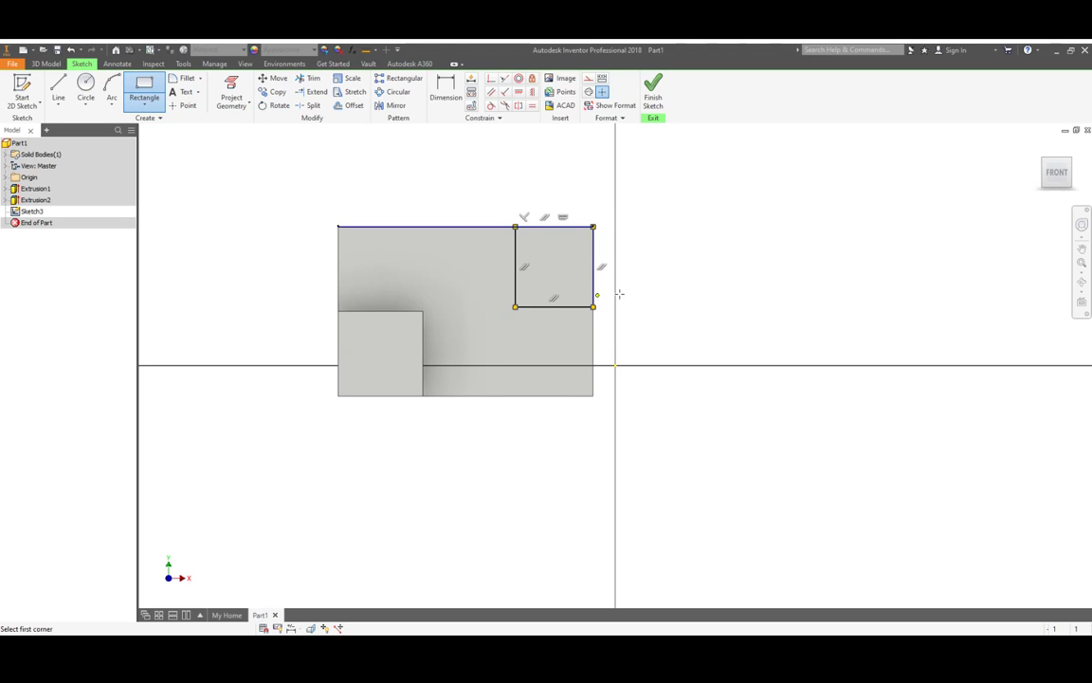
key("Escape")
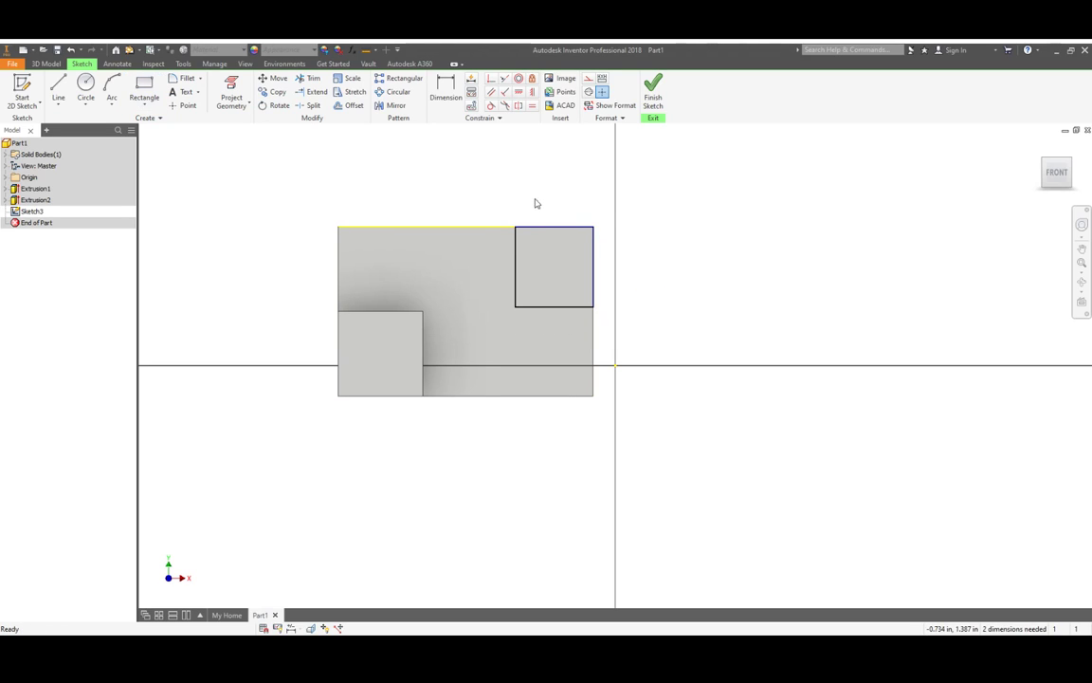
- Dimension the upper-right corner rectangle's width and height to 0.75 in each
left_click(445, 90)
left_click(569, 307)
left_click(568, 323)
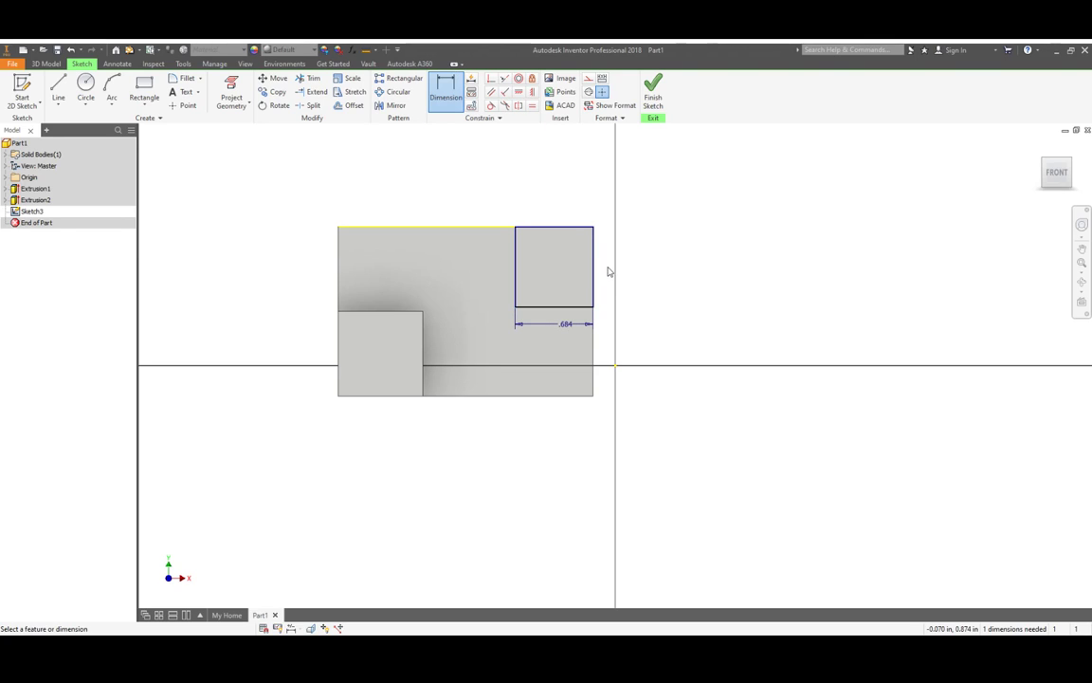
type(".75")
key("Return")
left_click(508, 267)
left_click(495, 267)
type(".75")
key("Return")
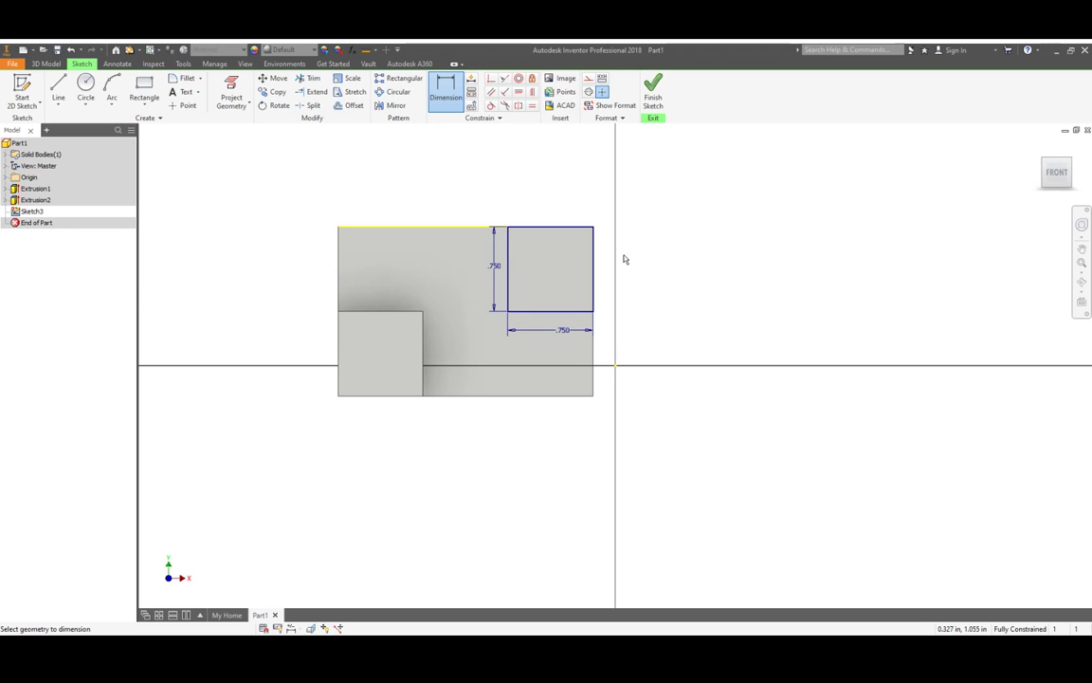
- Finish the sketch and extrude the upper-right square as a cut through the block's full depth
scroll(542, 280, "down", 1)
scroll(541, 276, "up", 3)
mouse_move(542, 276)
middle_mouse_down()
mouse_move(670, 287)
mouse_move(661, 274)
middle_mouse_up()
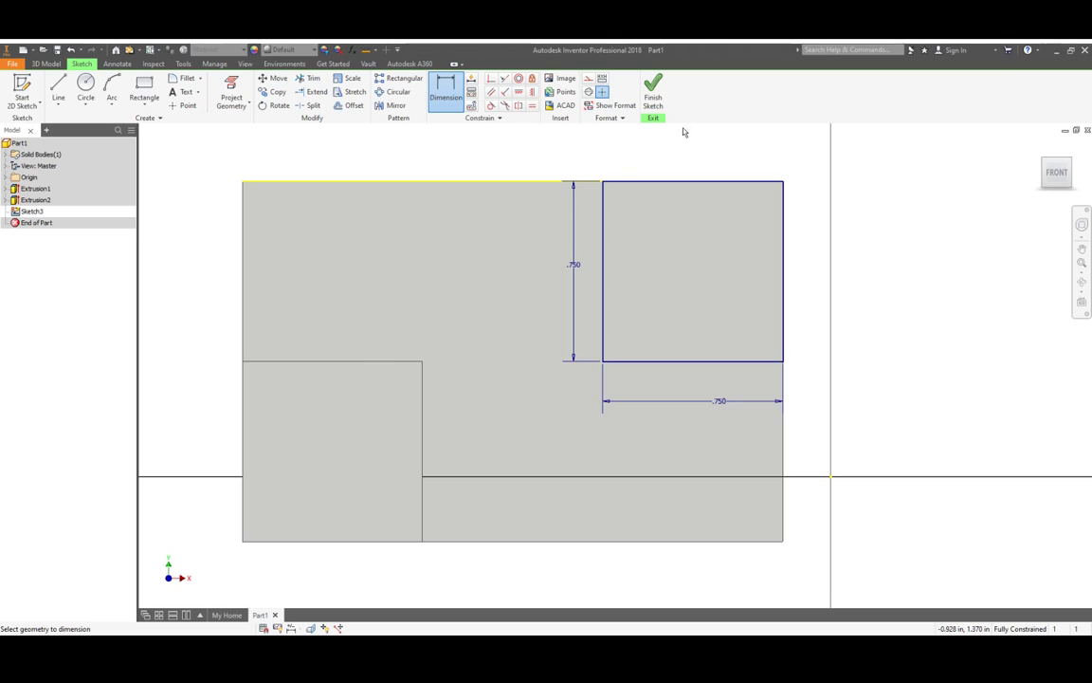
left_click(656, 102)
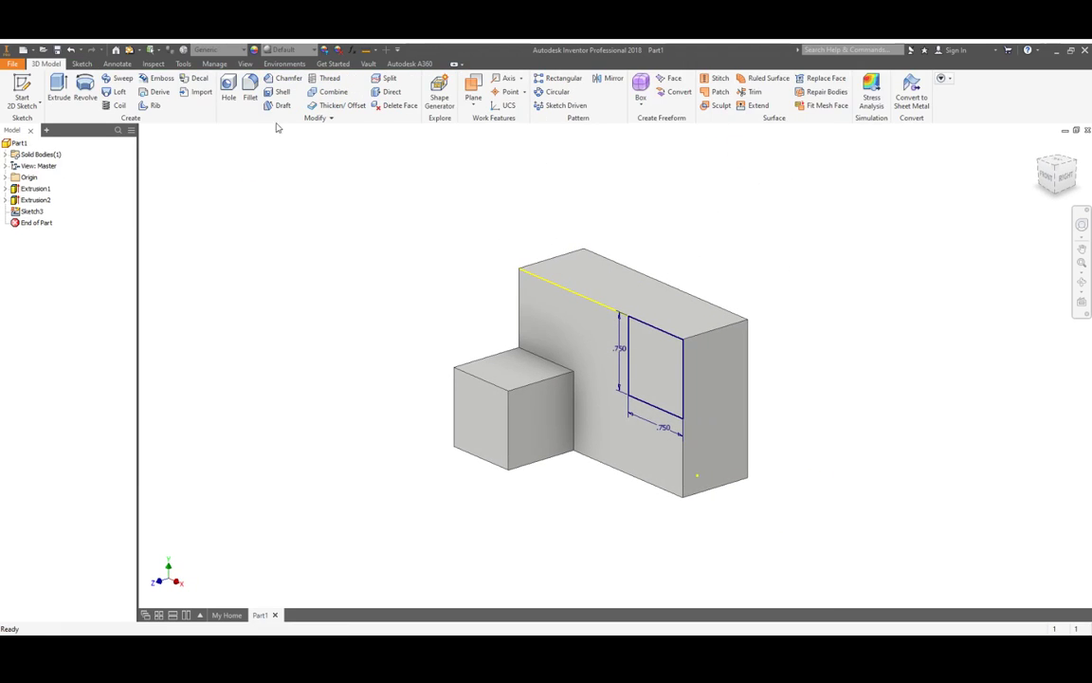
key("e")
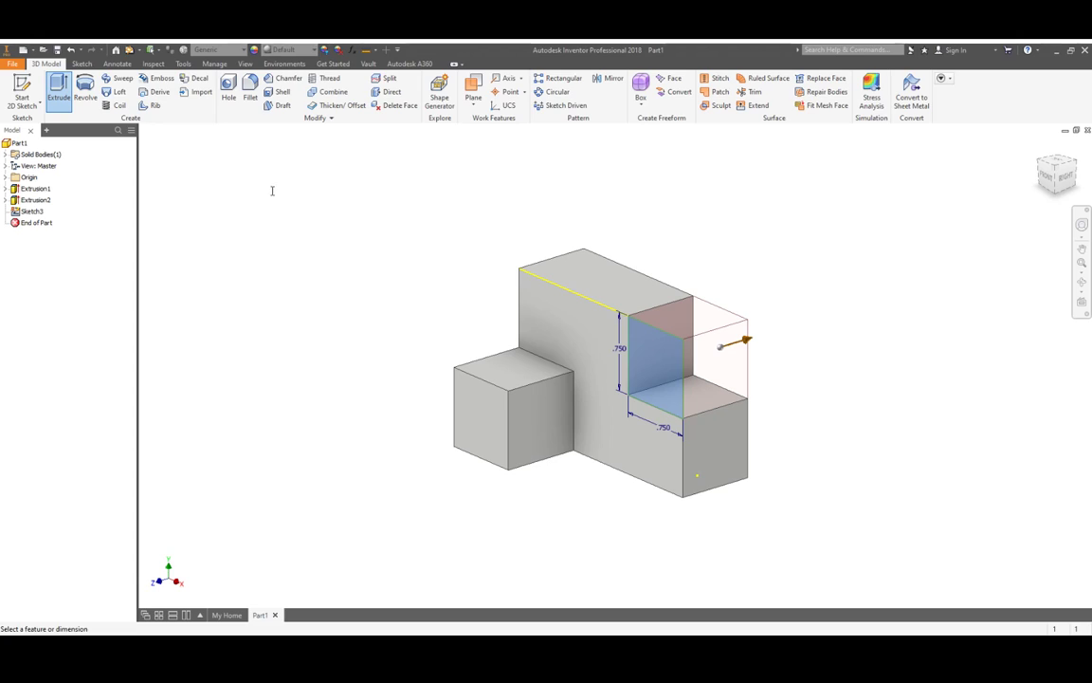
key("Return")
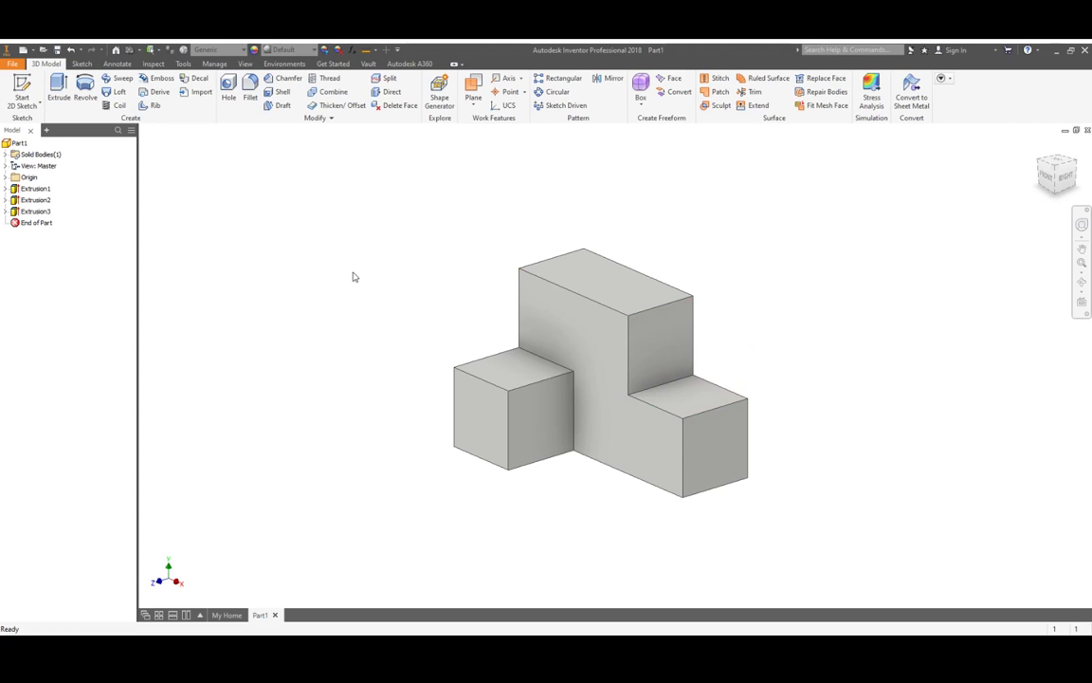
scroll(526, 350, "up", 5)
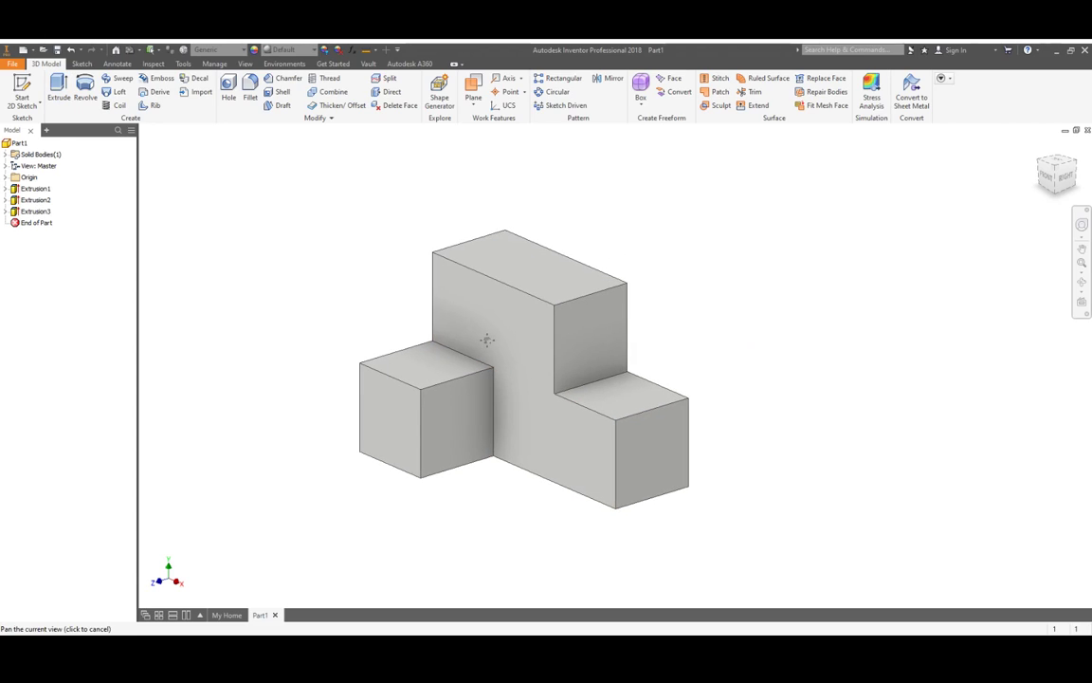
scroll(526, 350, "down", 4)
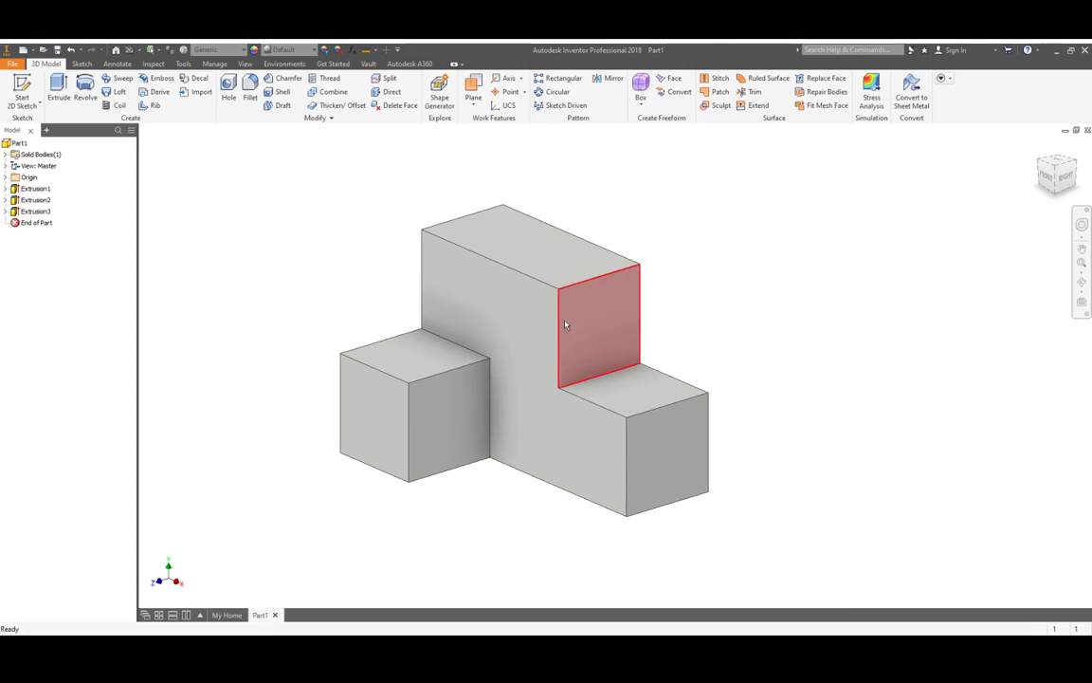